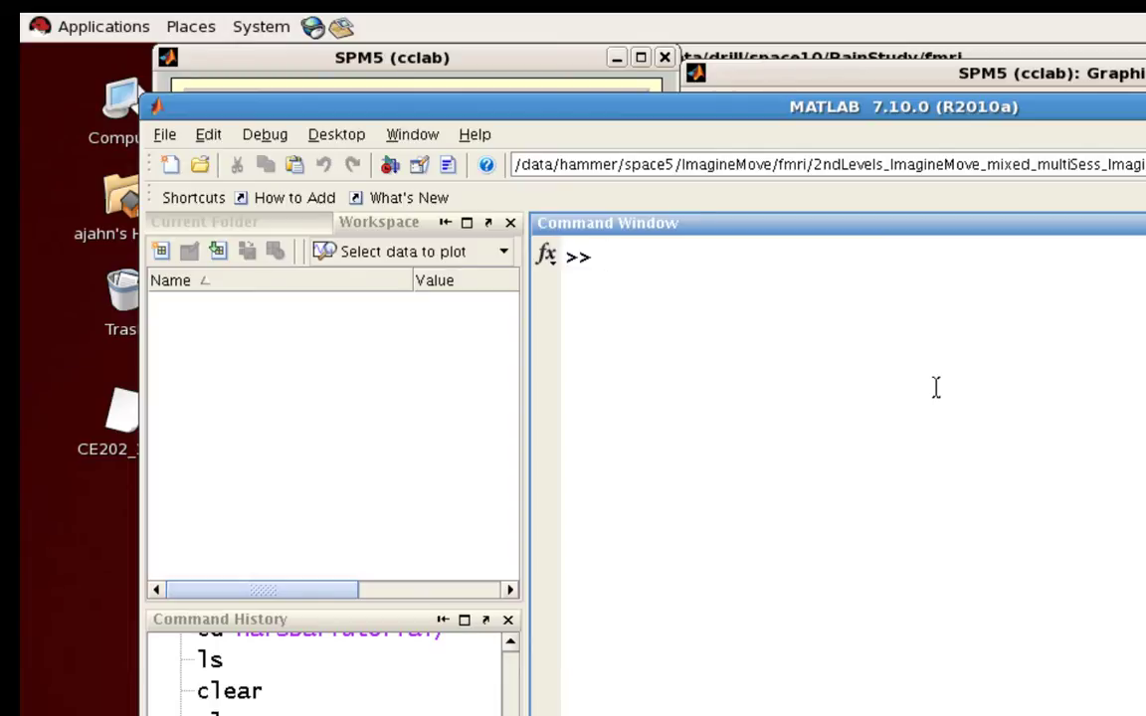
- Raise the SPM5 main menu window above the MATLAB desktop
click(516, 86)
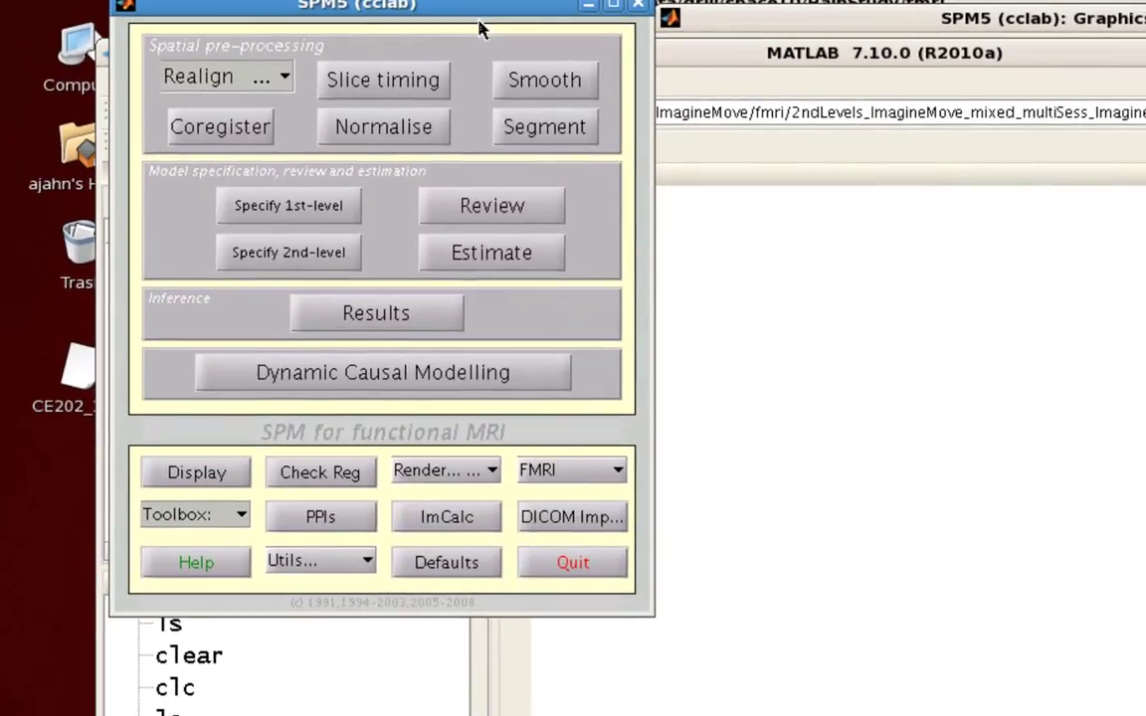
- Launch the marsbar toolbox from SPM5's Toolbox list and bring up its ROI definition menu
click(237, 515)
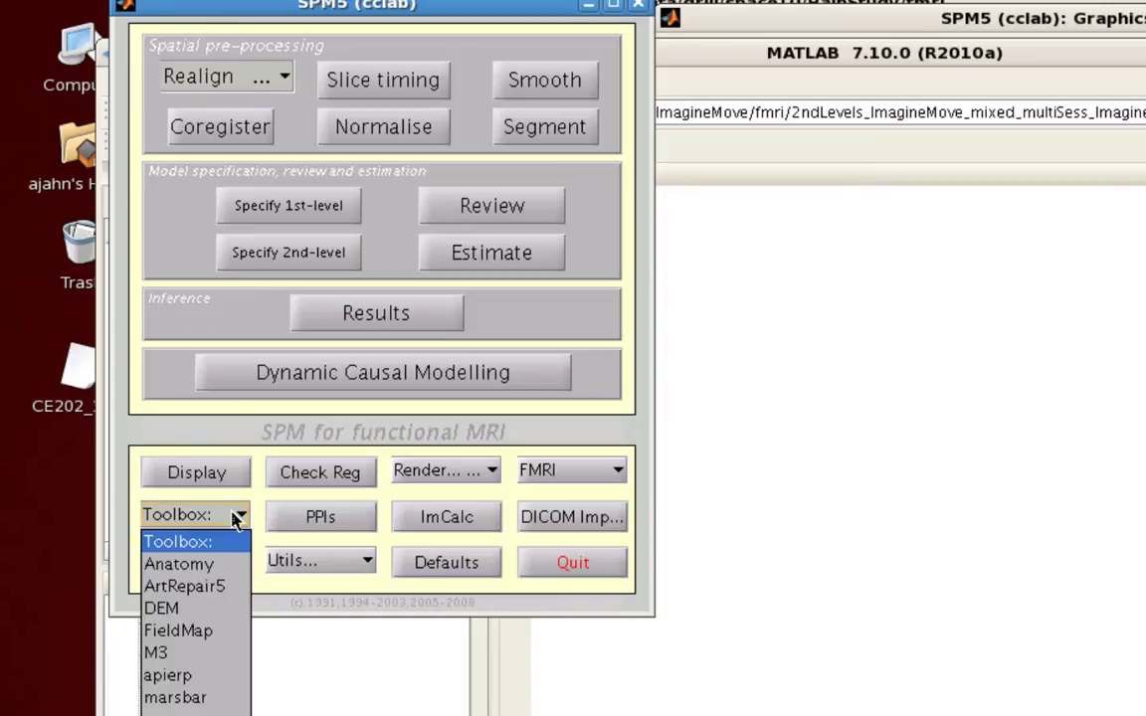
click(189, 698)
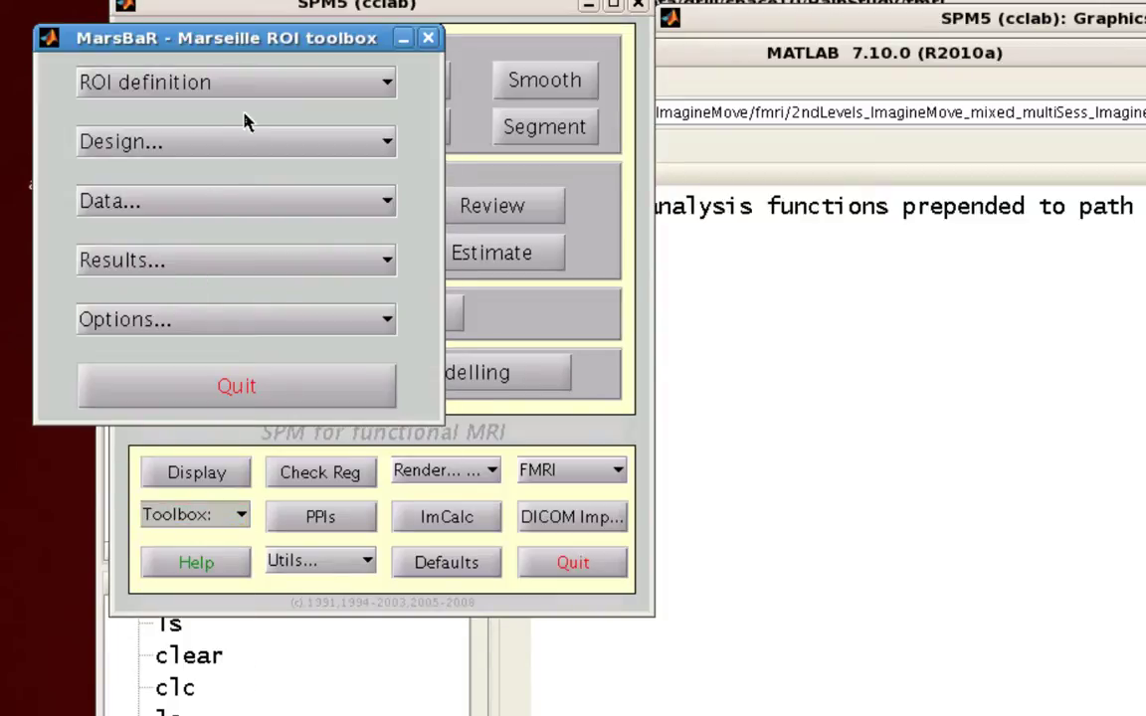
click(302, 92)
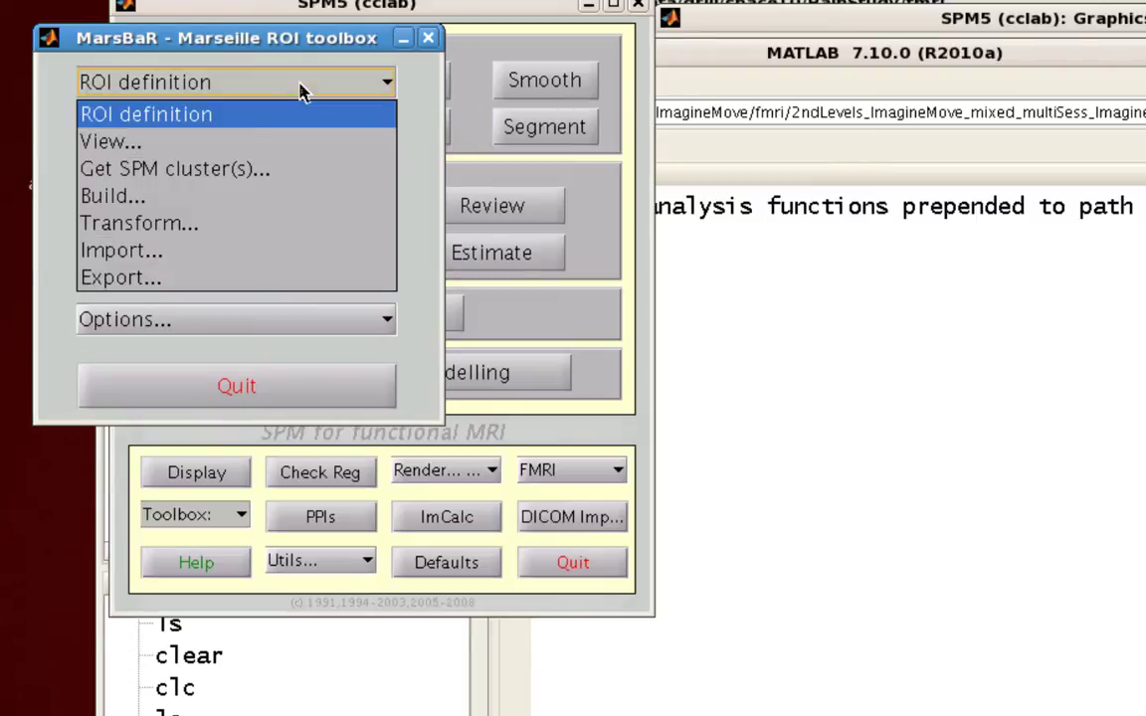
- Start a new ROI build and select Sphere as the ROI type
click(254, 199)
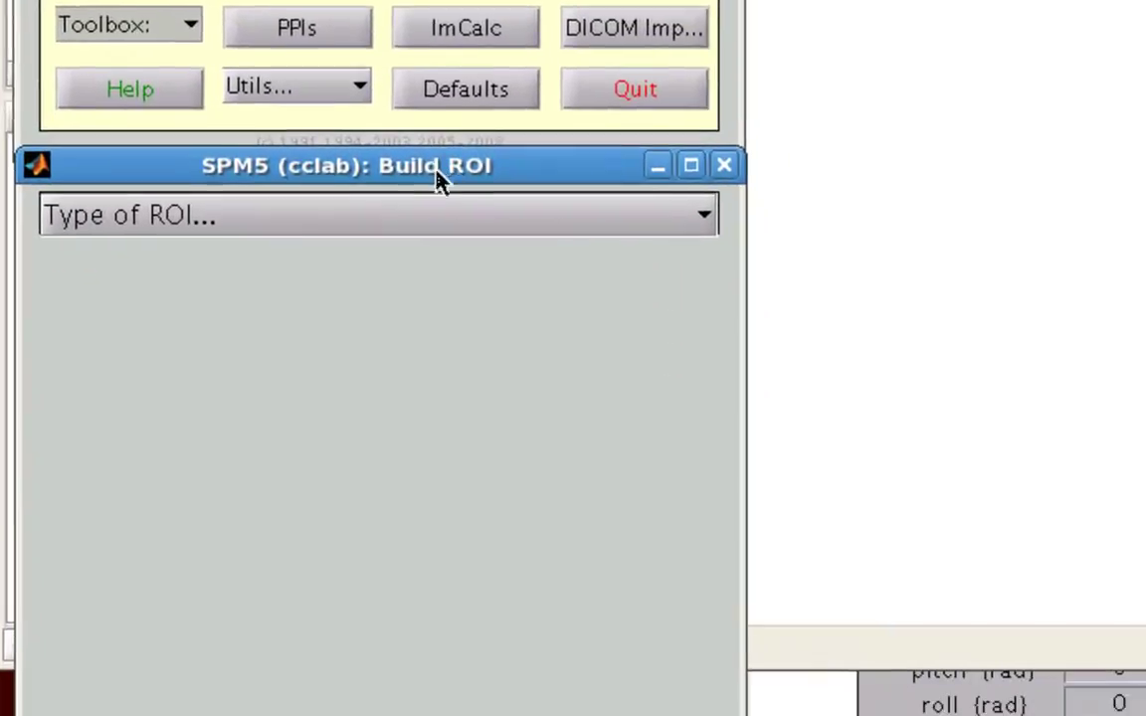
click(409, 217)
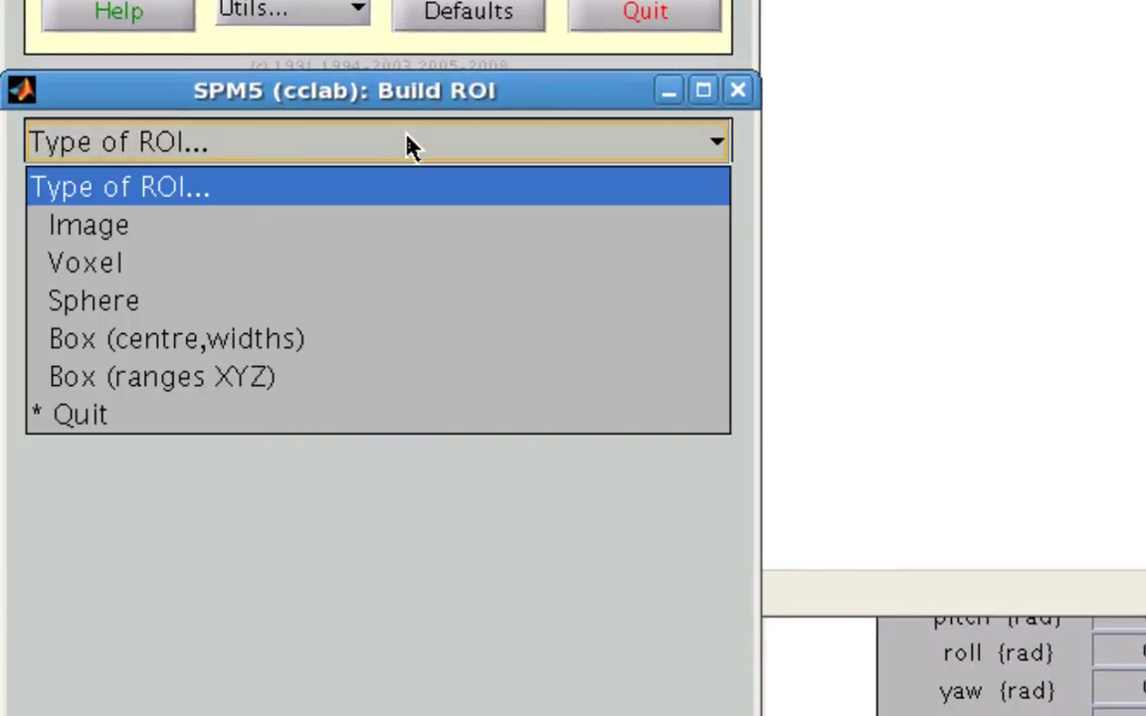
click(304, 301)
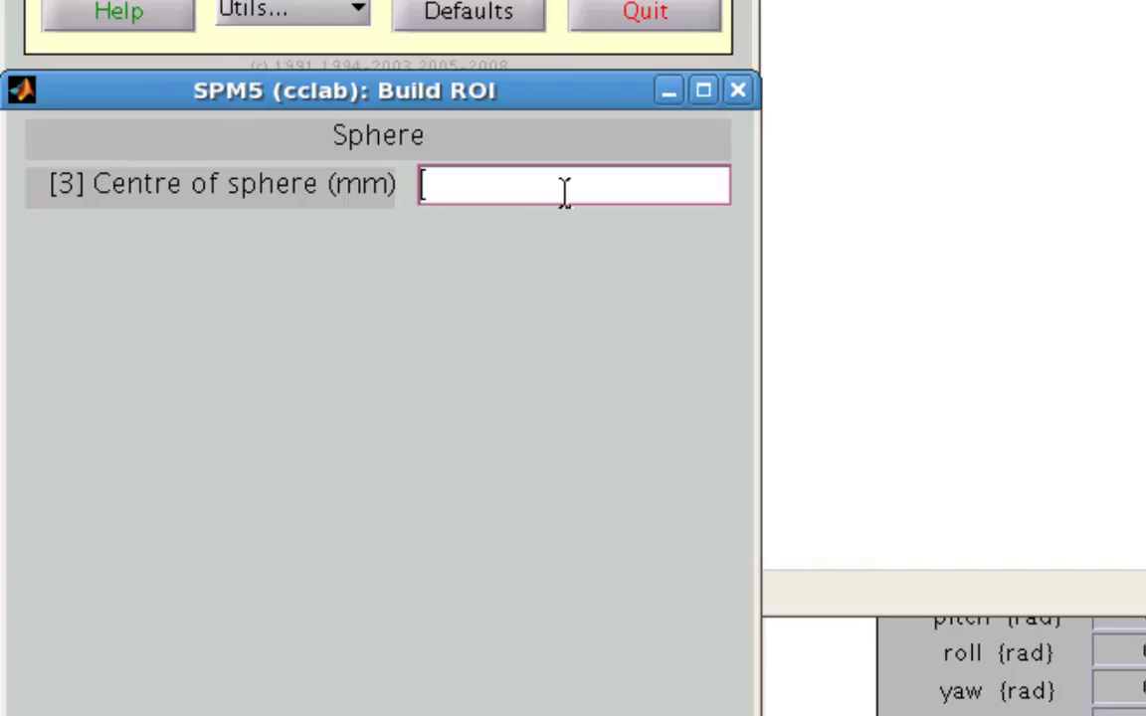
- Centre the sphere at 0 20 30 with 5 mm radius, default description, and label ACC
text(0 20 30)
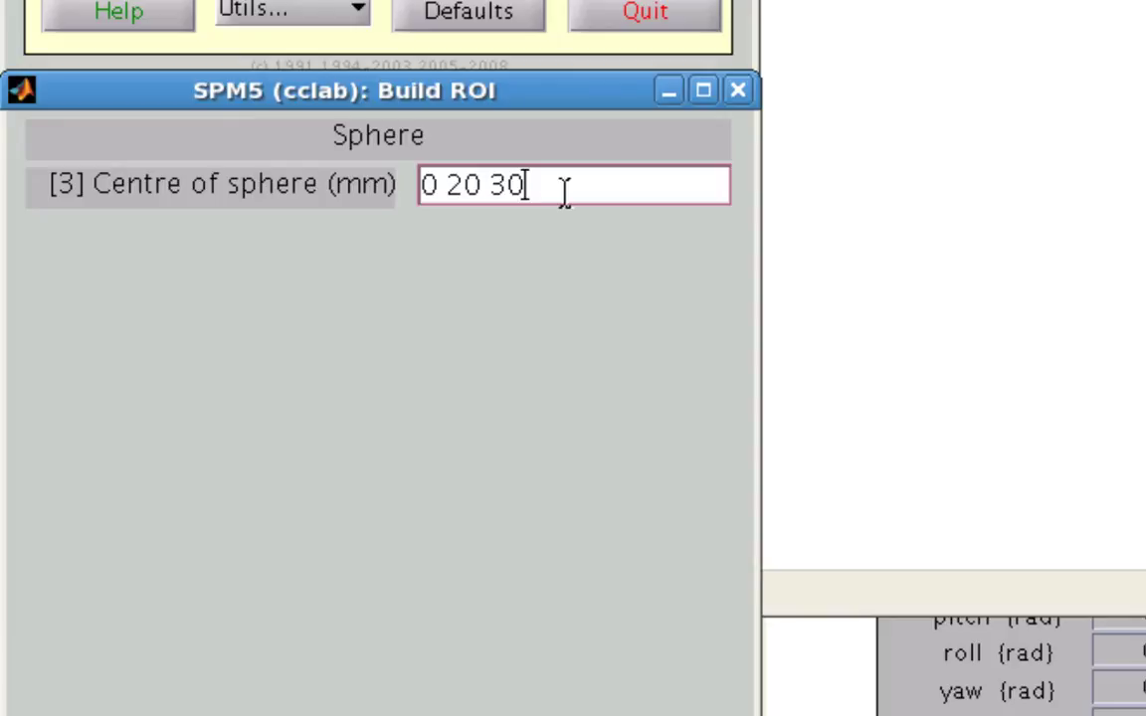
key(Return)
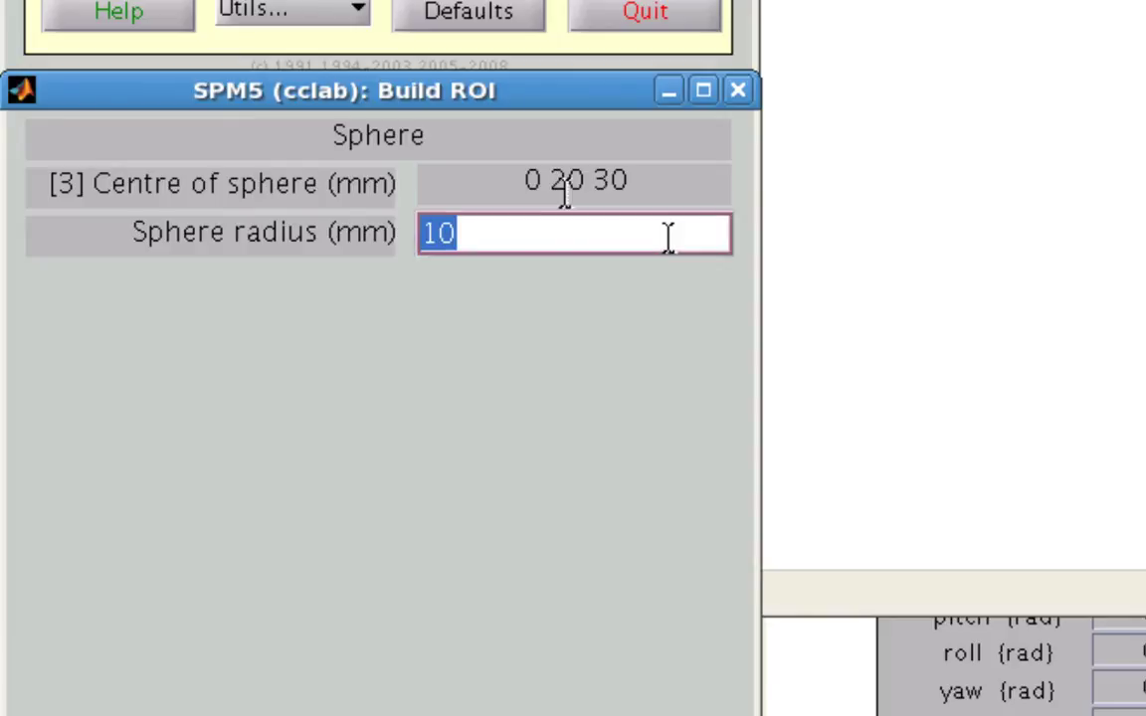
text(5)
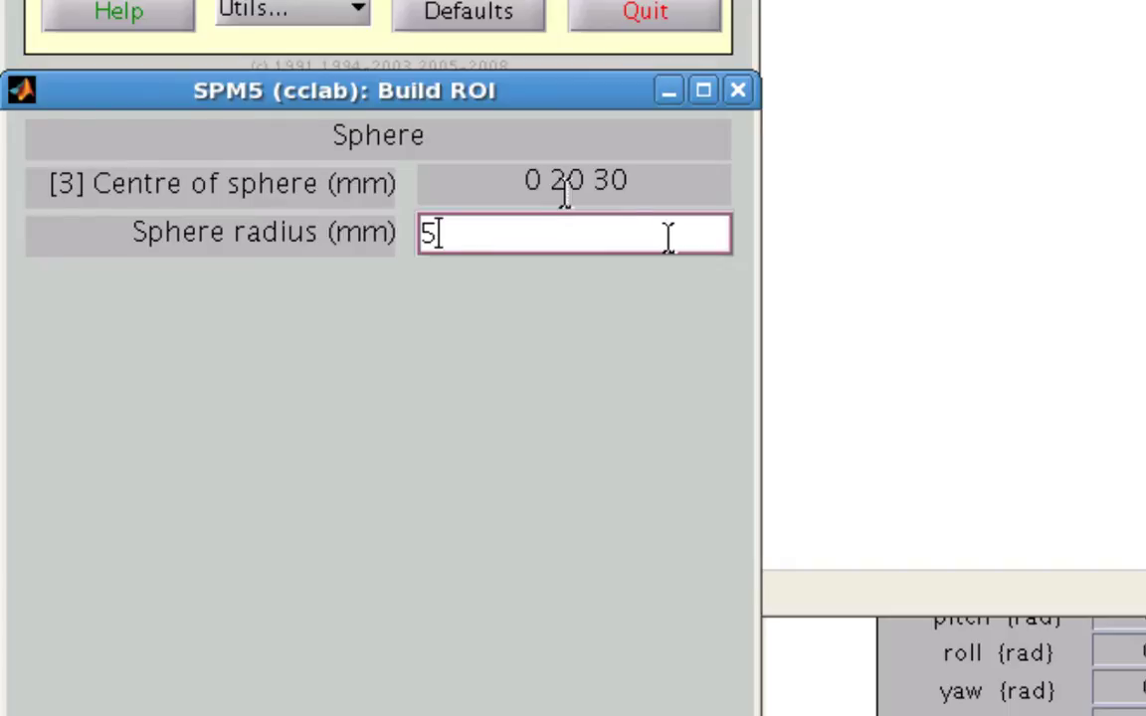
key(Return)
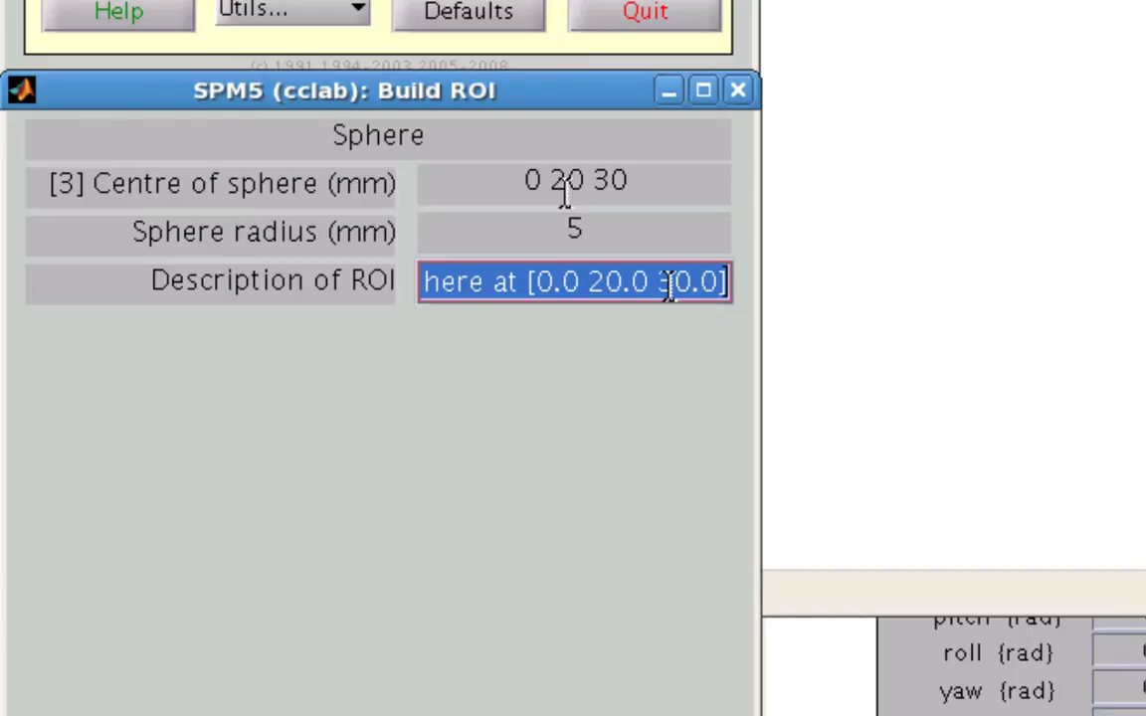
key(Return)
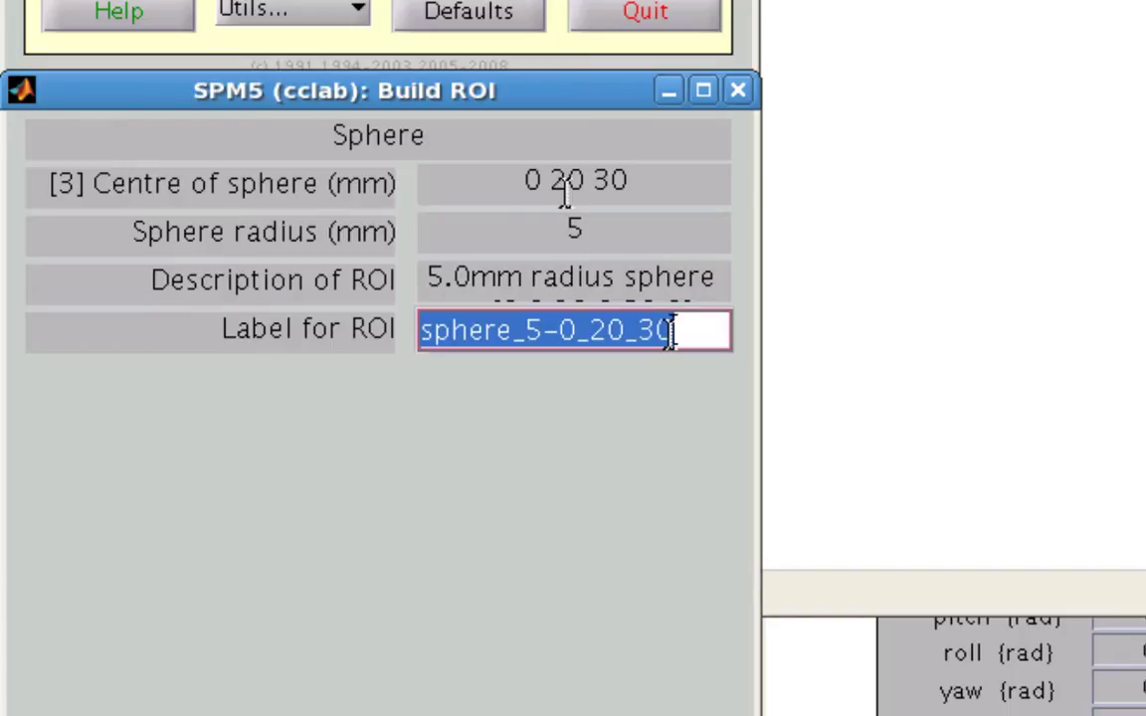
text(ACC))
key(BackSpace)
text(_)
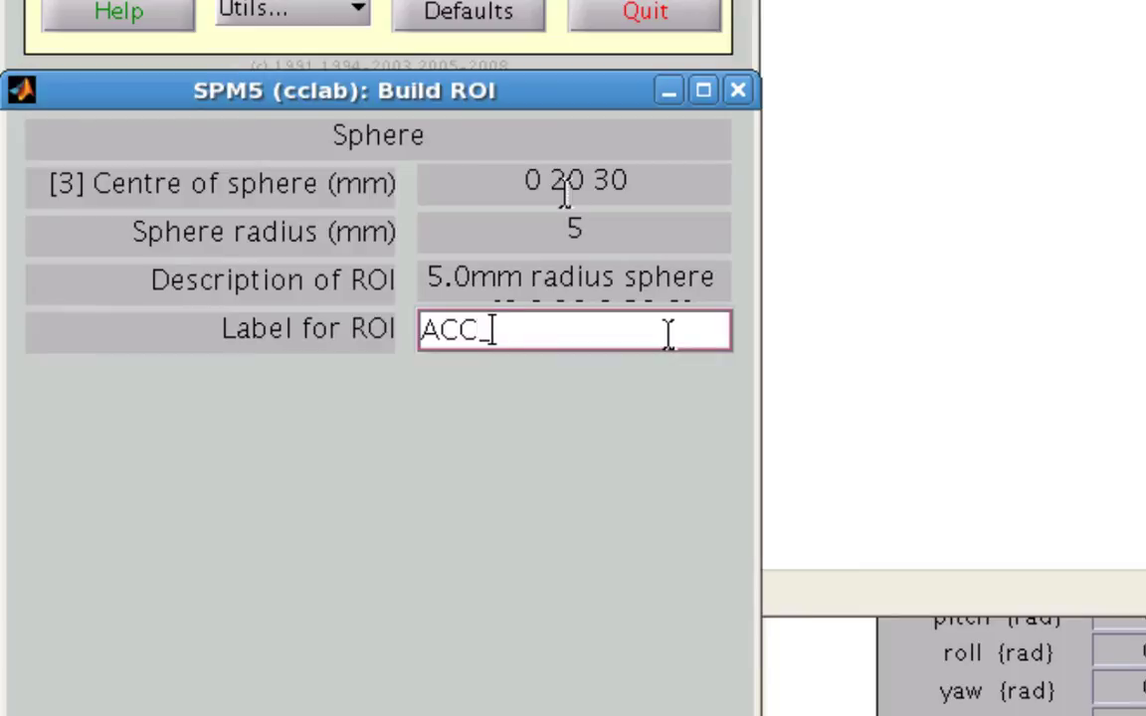
key(BackSpace)
key(Return)
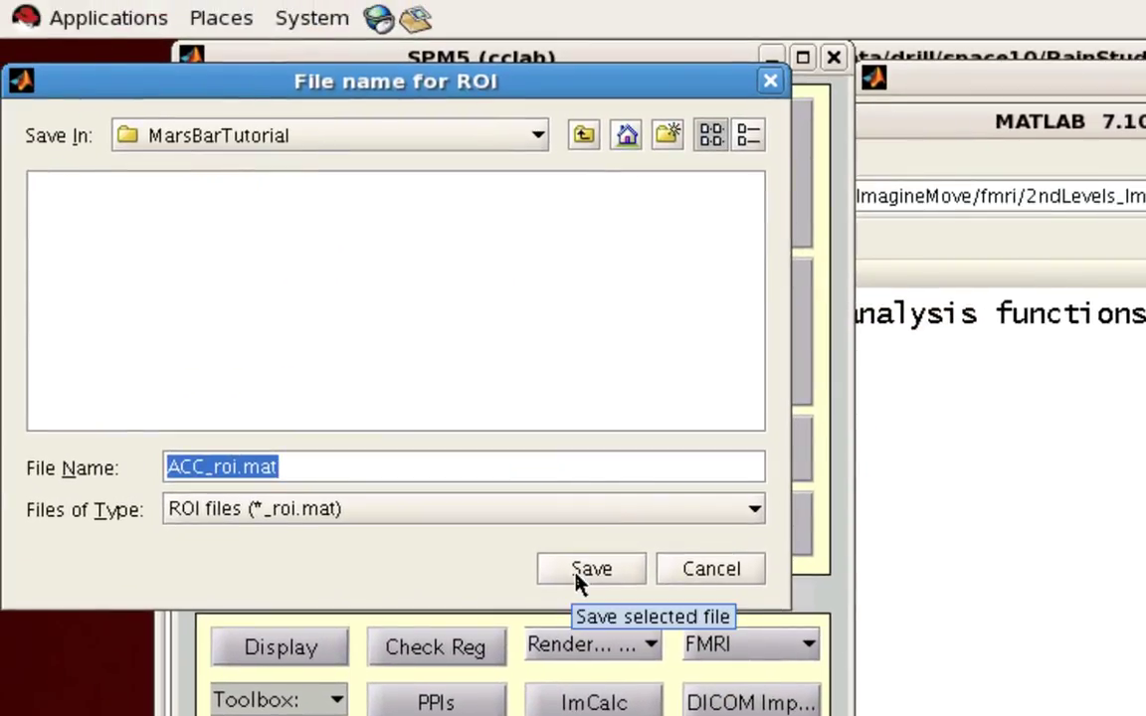
- Save the sphere ROI under the proposed name ACC_roi.mat
click(587, 569)
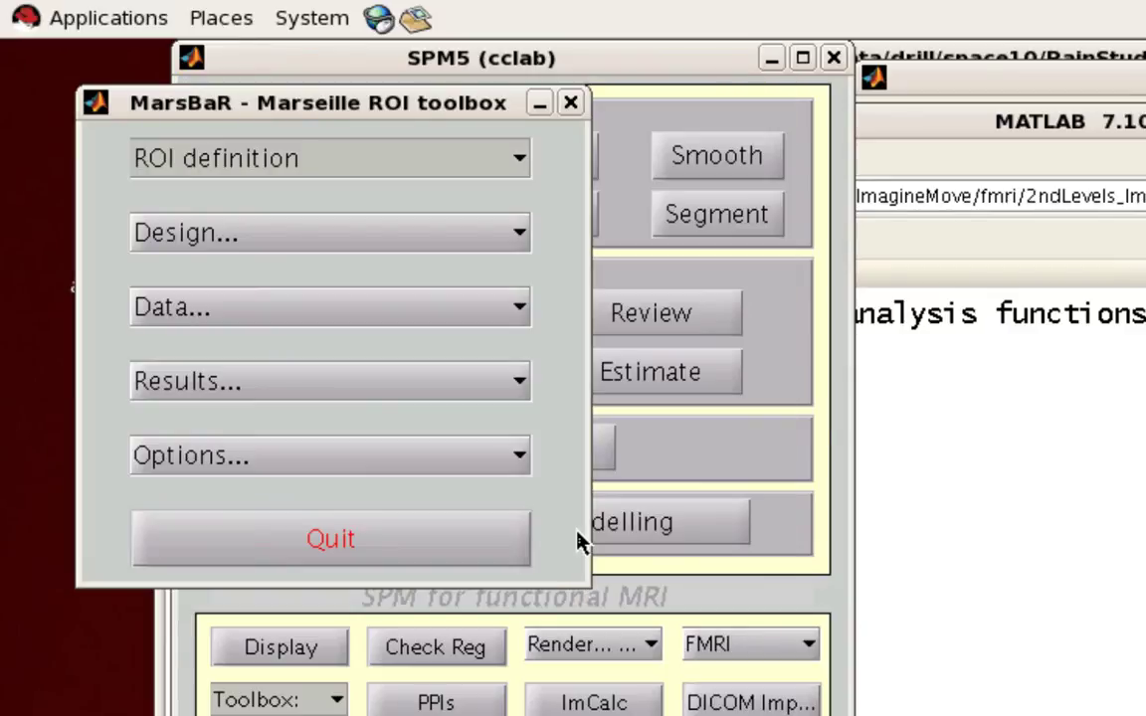
click(397, 157)
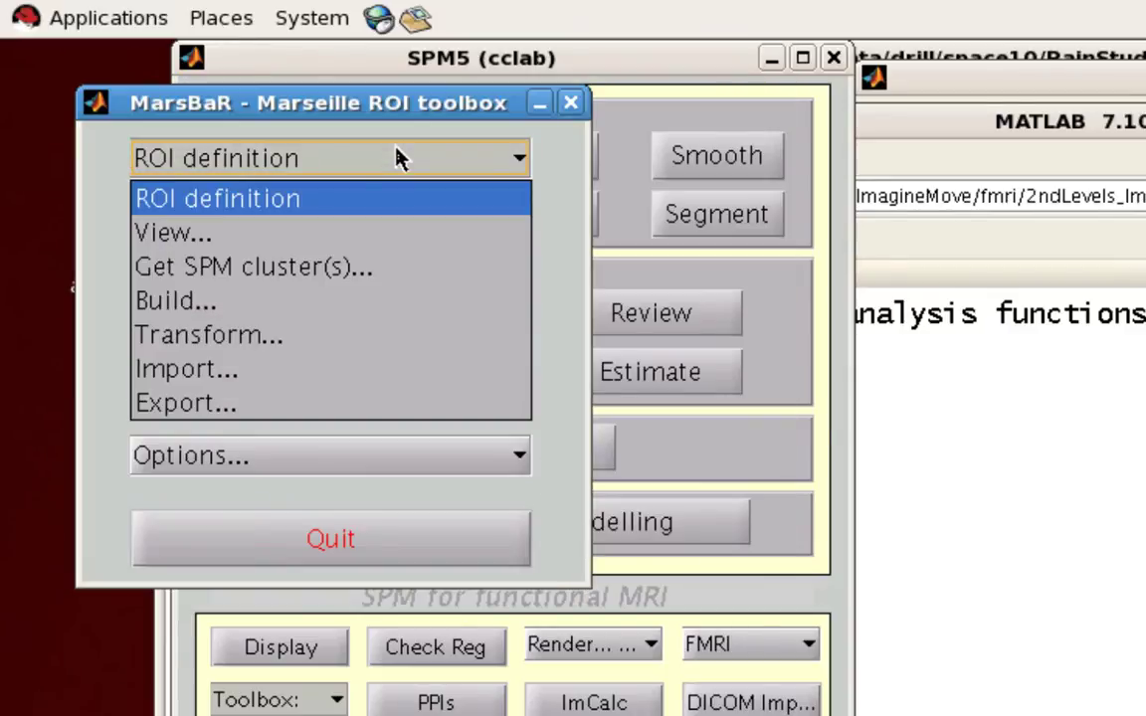
- Display ACC_roi.mat over the avg152T1 template, showing centre 0 20 30 and 648 mm volume
click(341, 237)
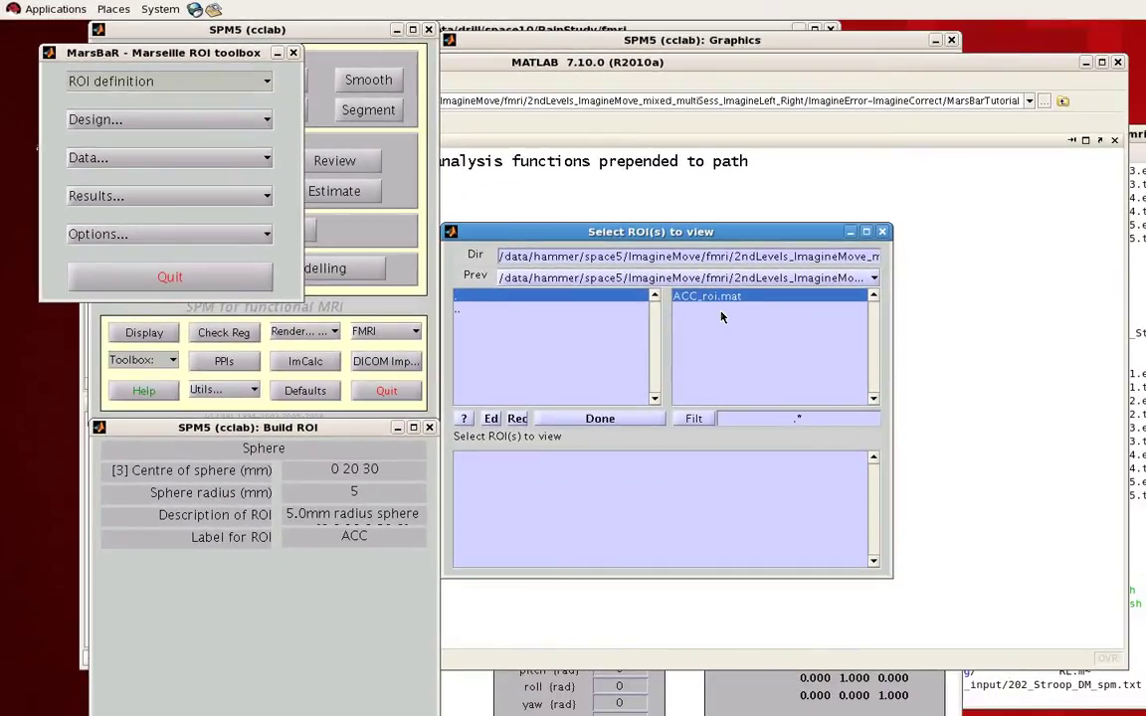
click(717, 319)
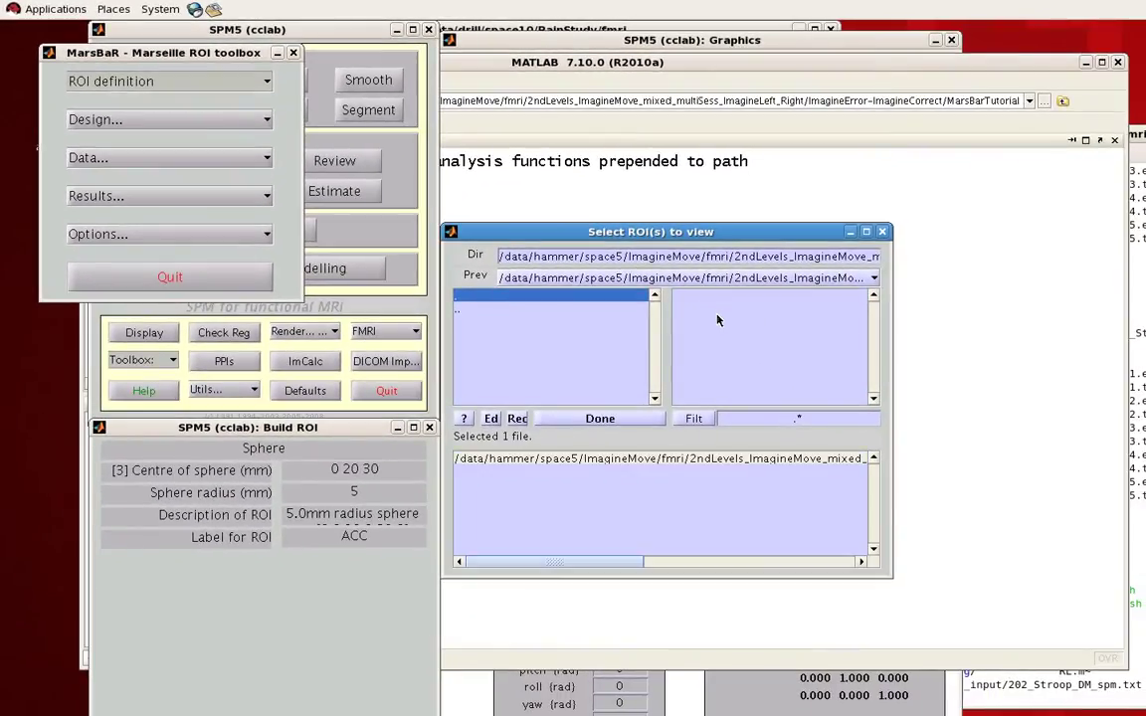
click(601, 417)
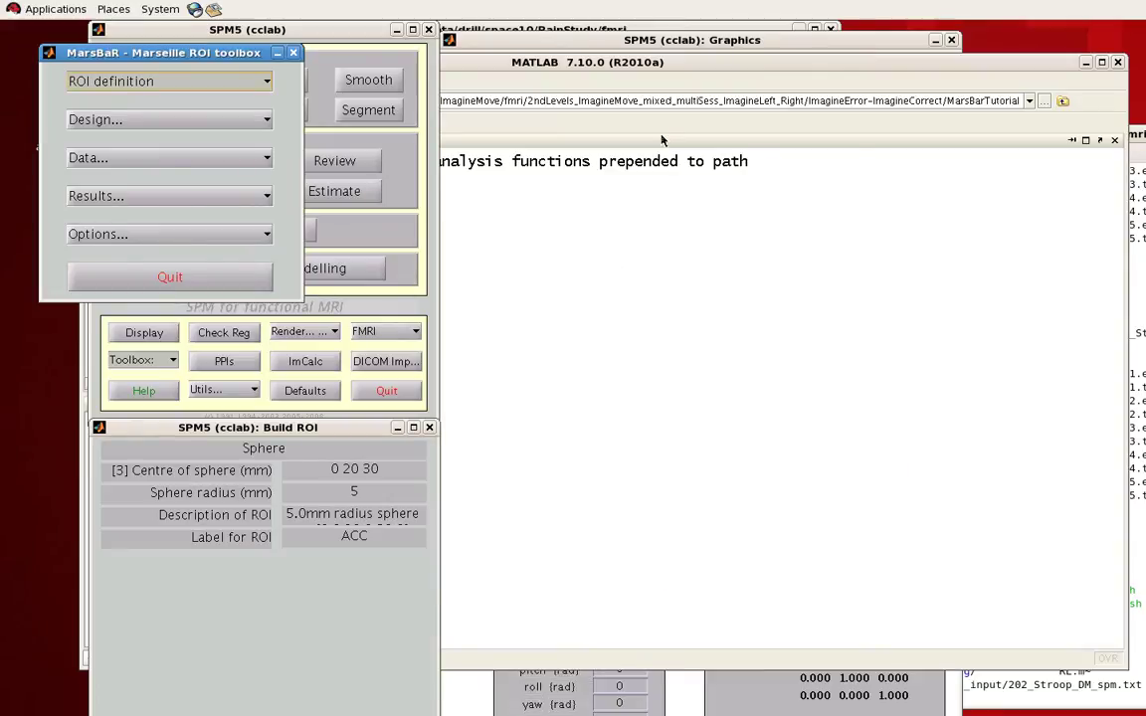
click(656, 44)
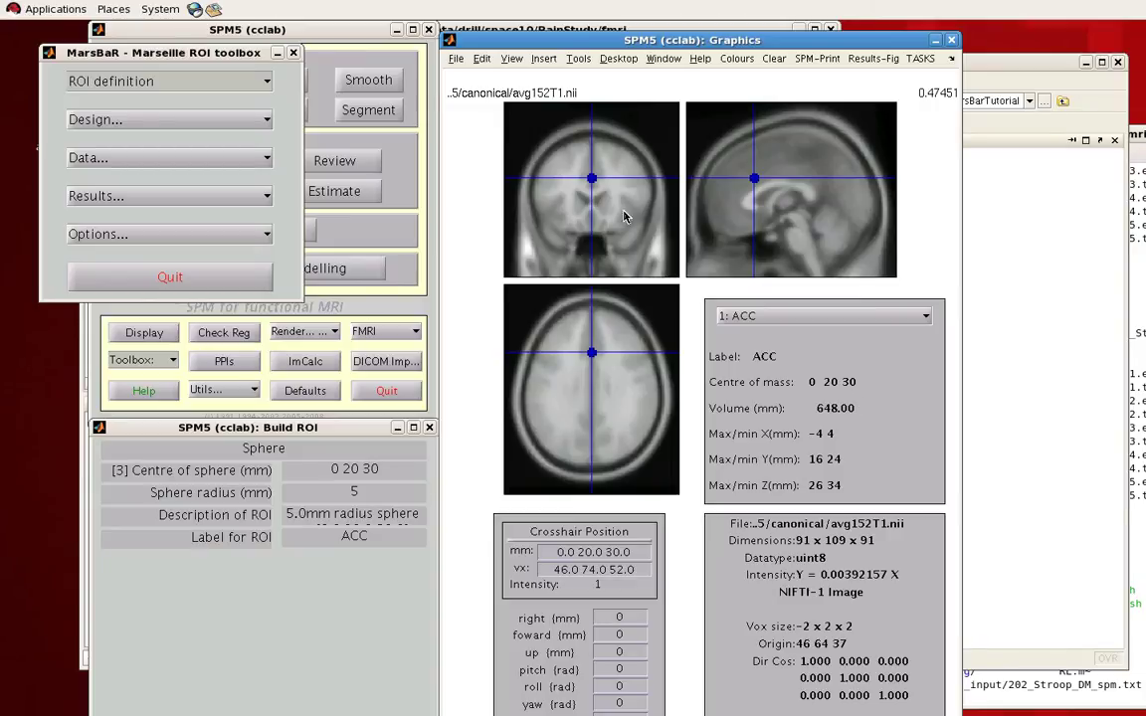
- Choose ROI export in image format and select ACC_roi.mat as the ROI to write
click(218, 83)
click(218, 83)
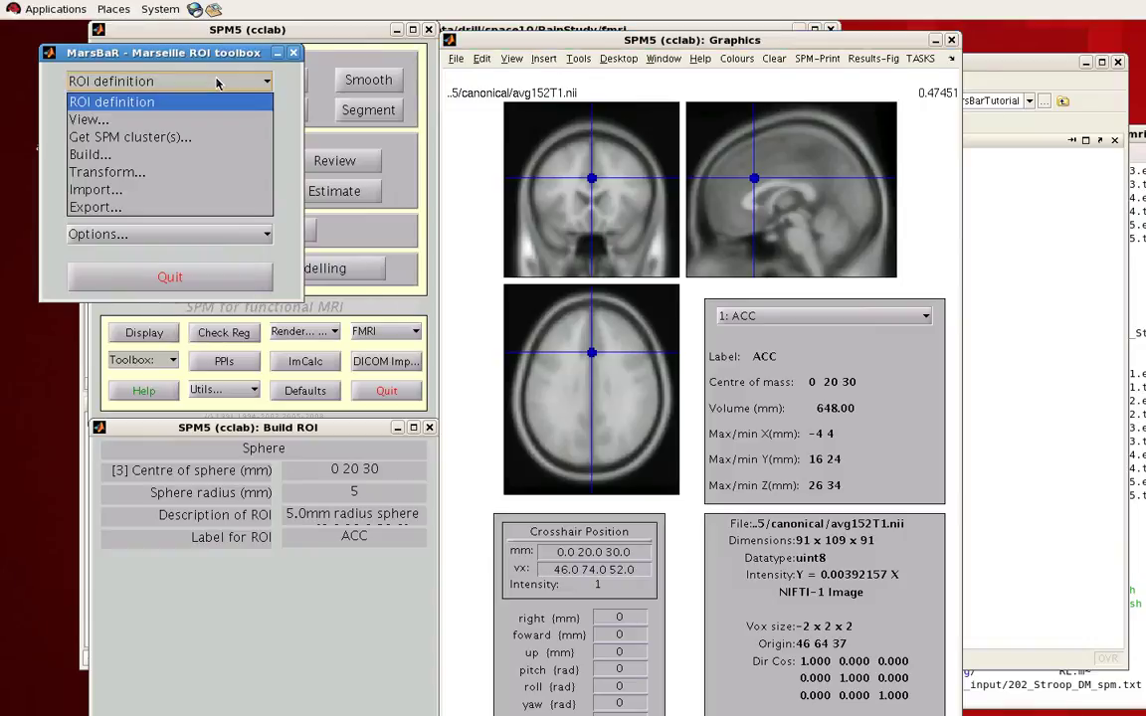
click(170, 210)
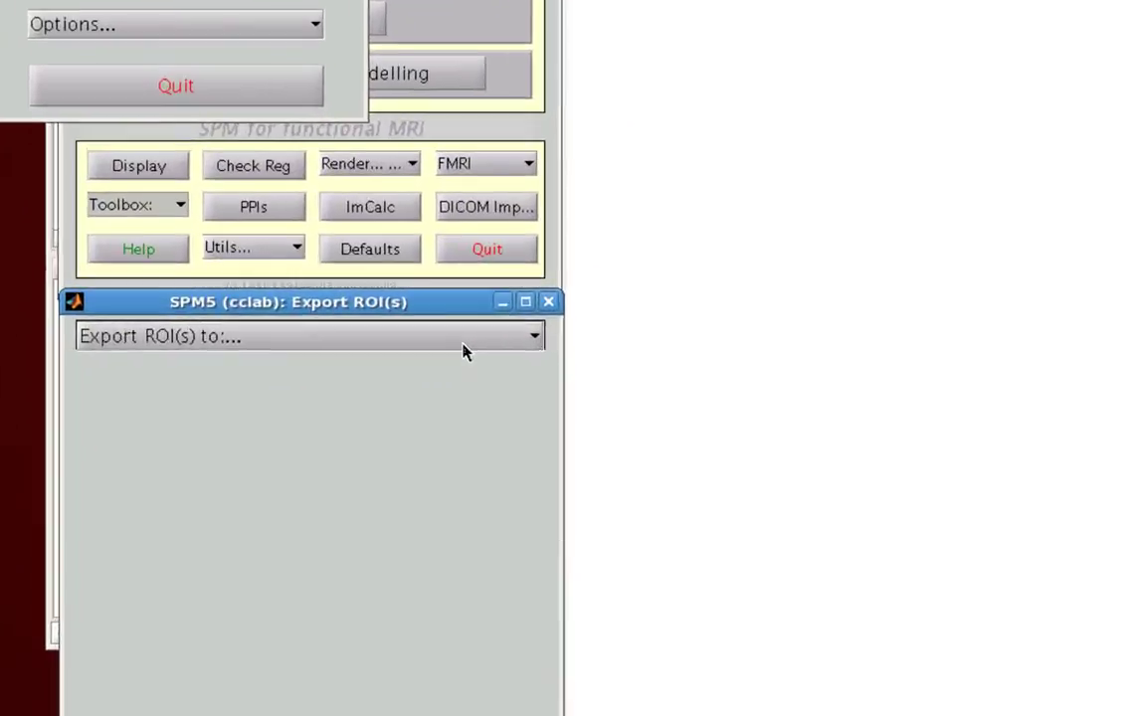
click(464, 343)
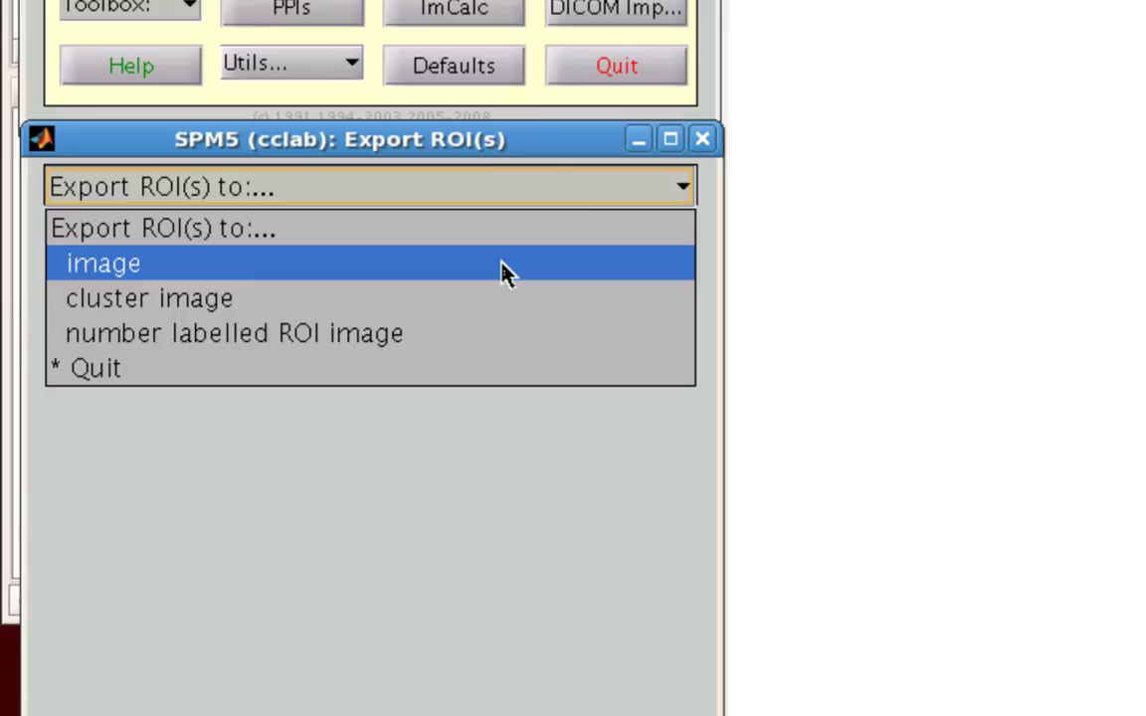
click(503, 270)
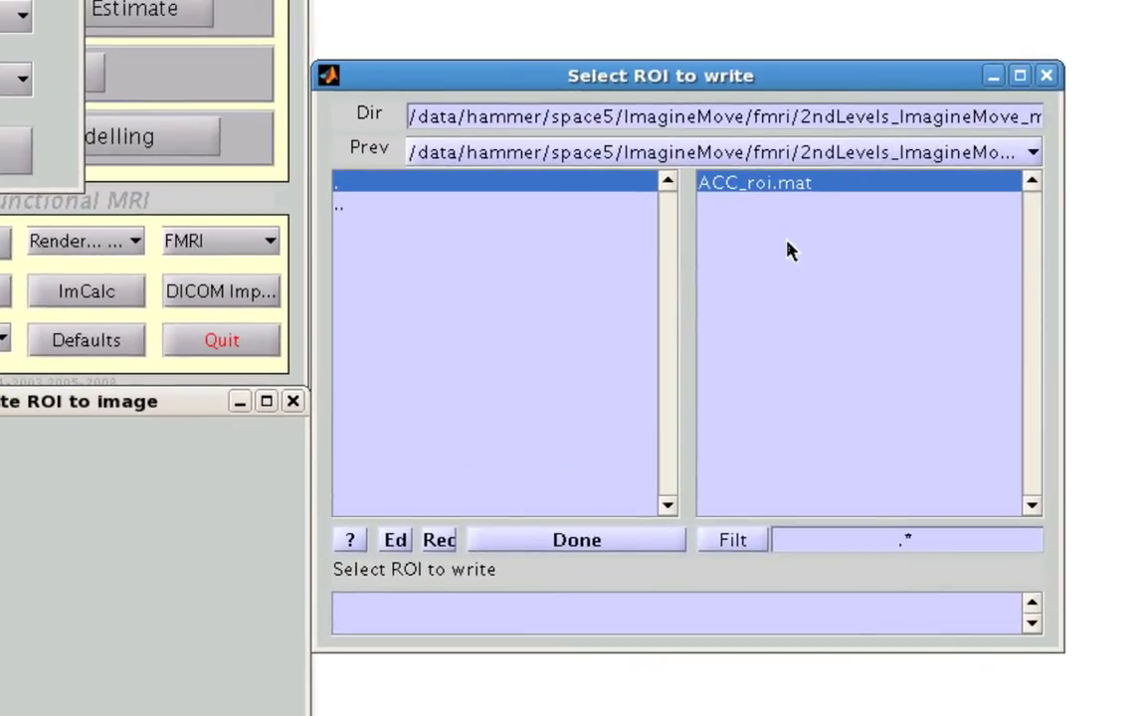
click(791, 250)
click(577, 543)
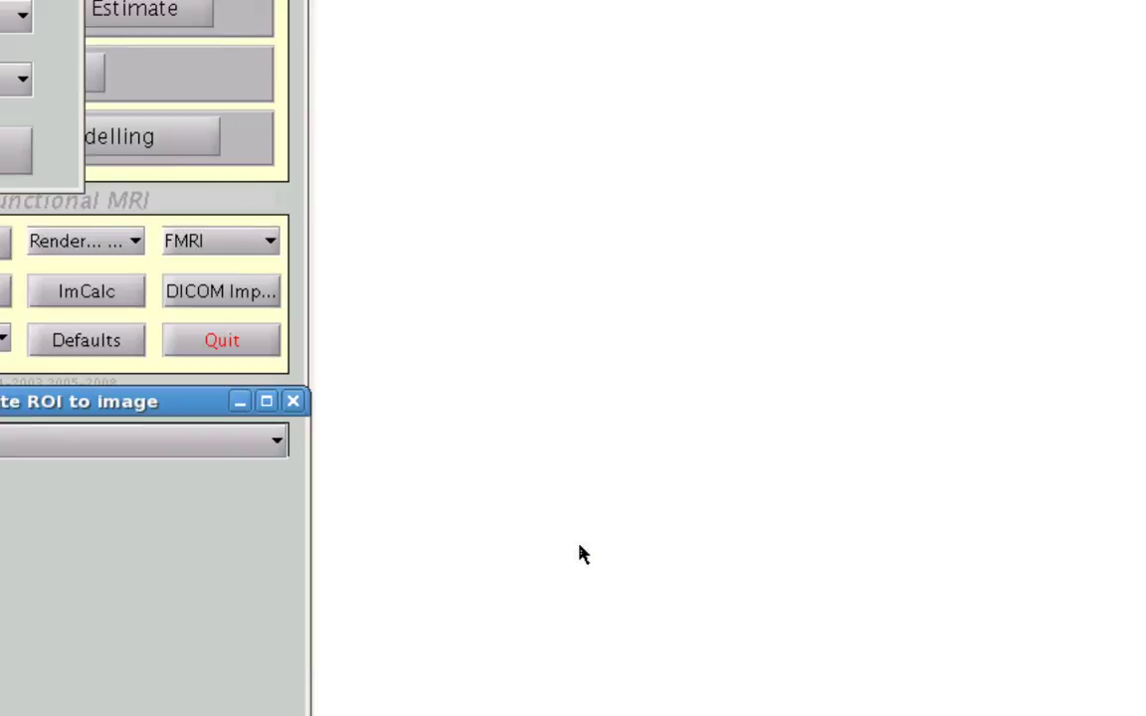
- Use the base ROI space for the image and select the current folder as save location
click(514, 221)
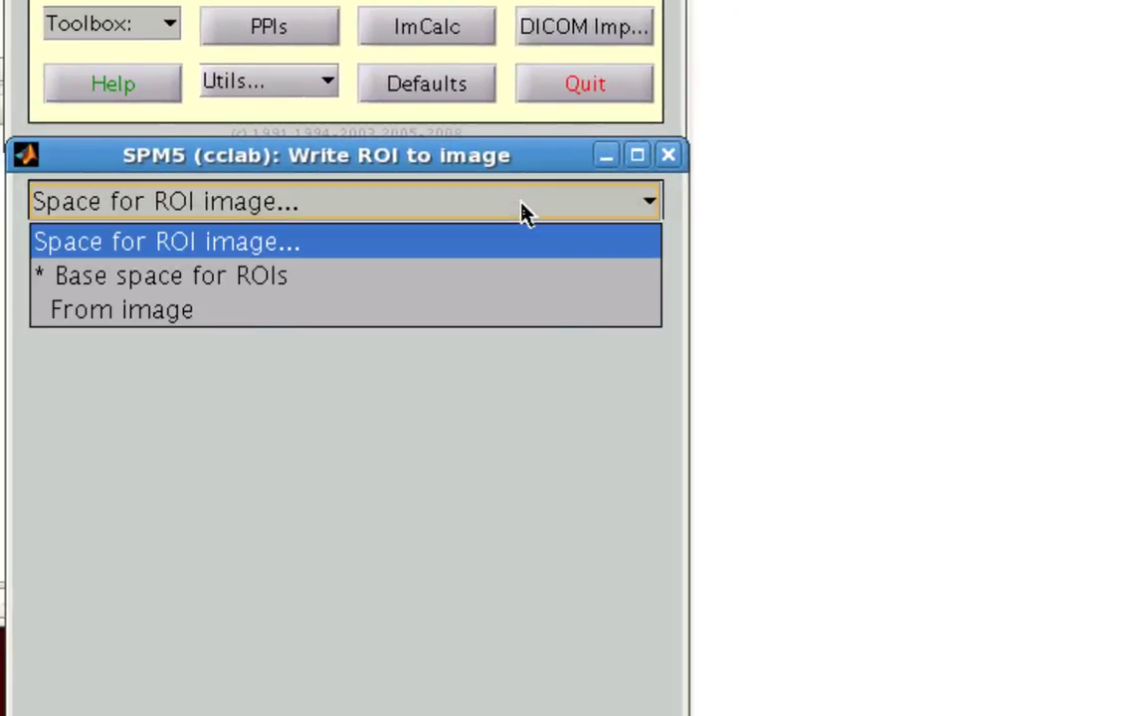
click(478, 286)
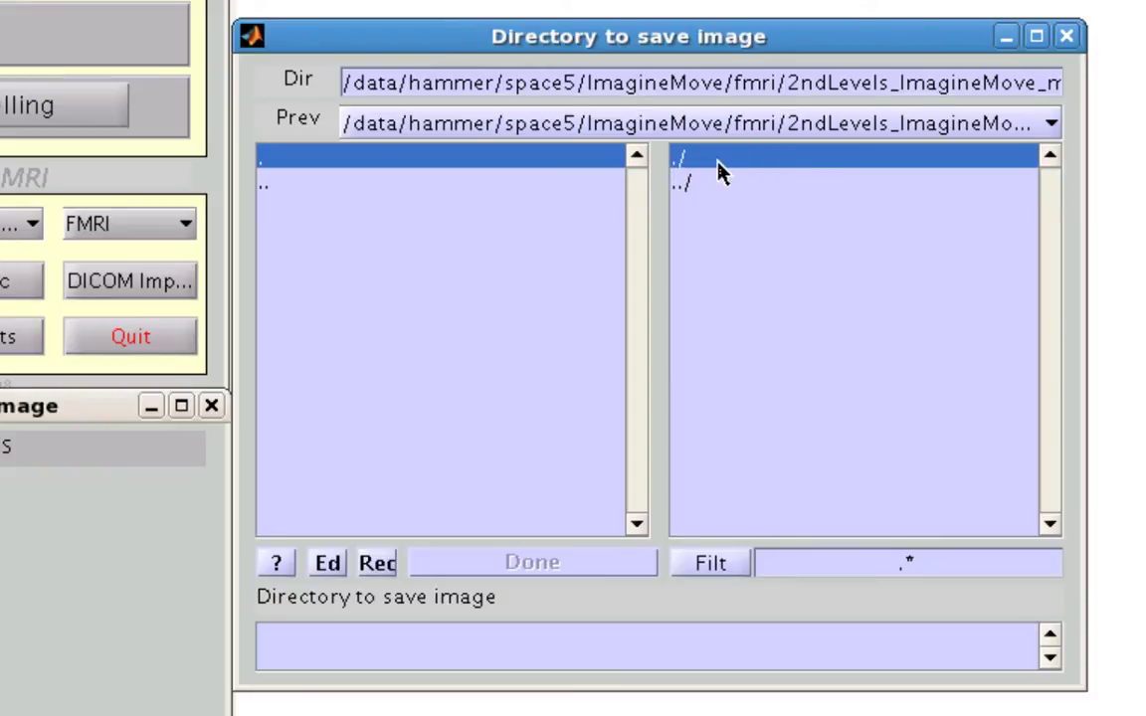
click(719, 162)
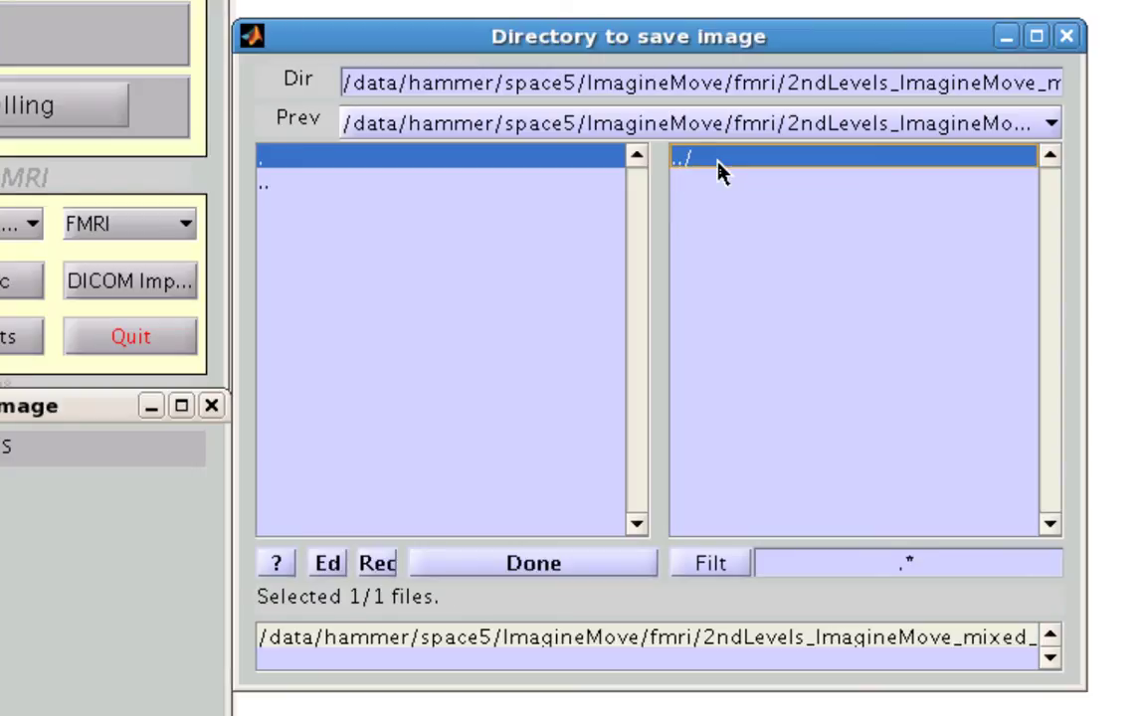
click(514, 565)
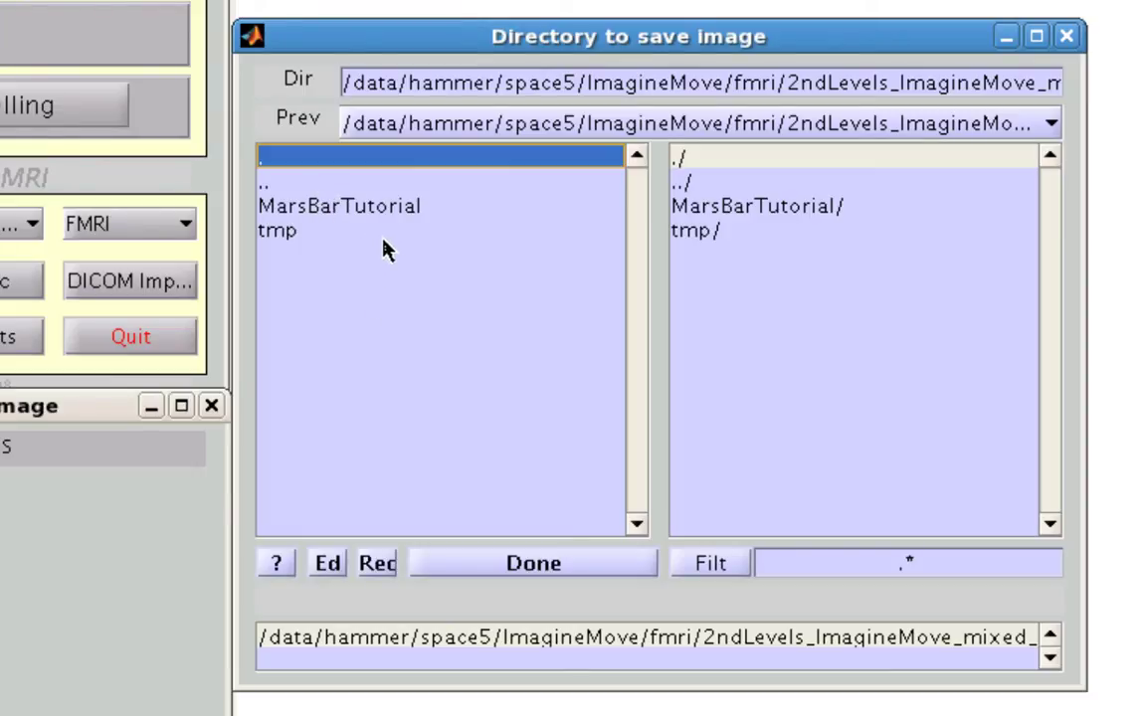
- Confirm the save folder and accept ACC as the image filename
click(555, 563)
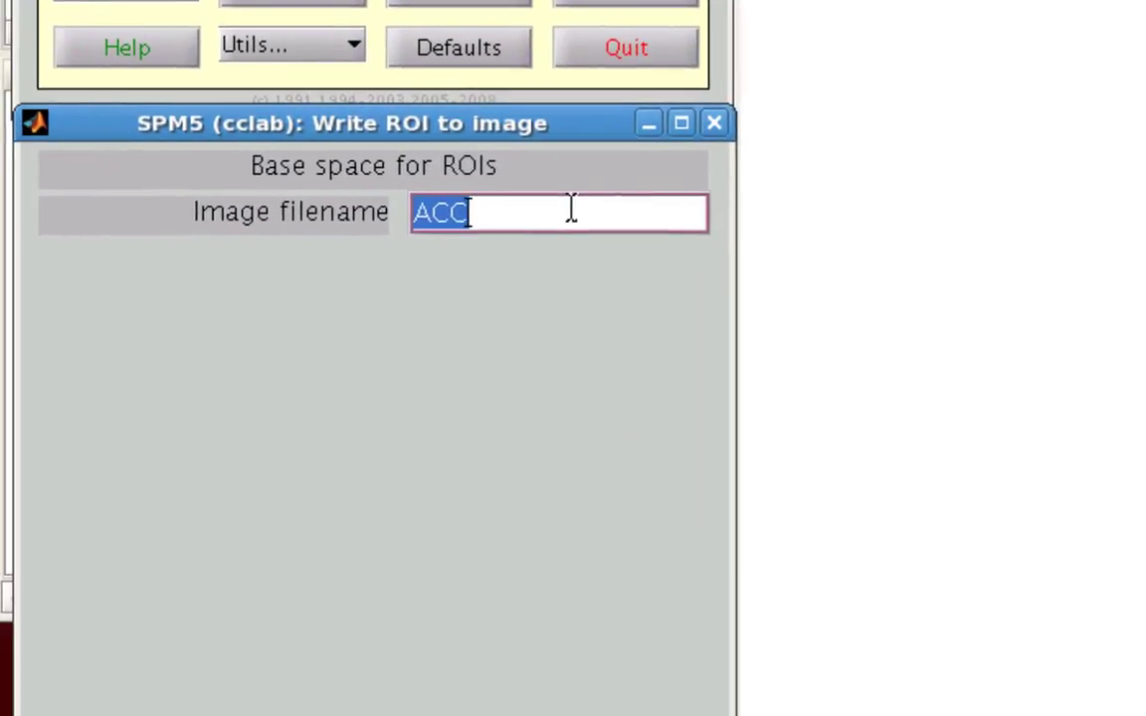
key(Return)
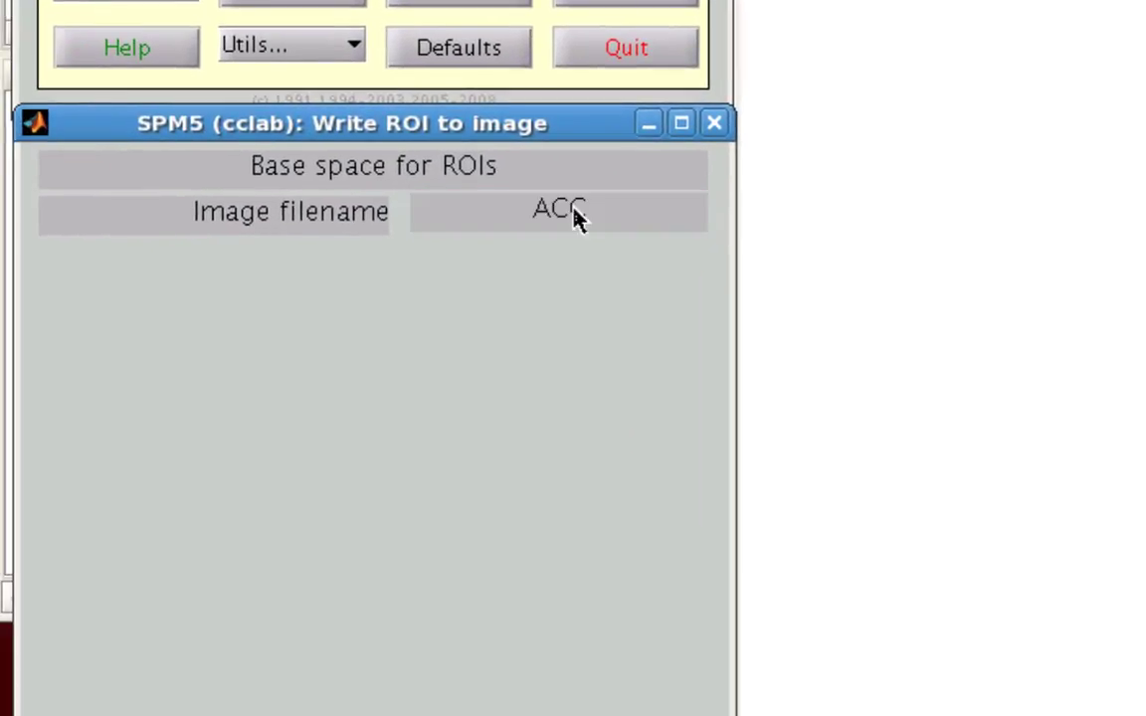